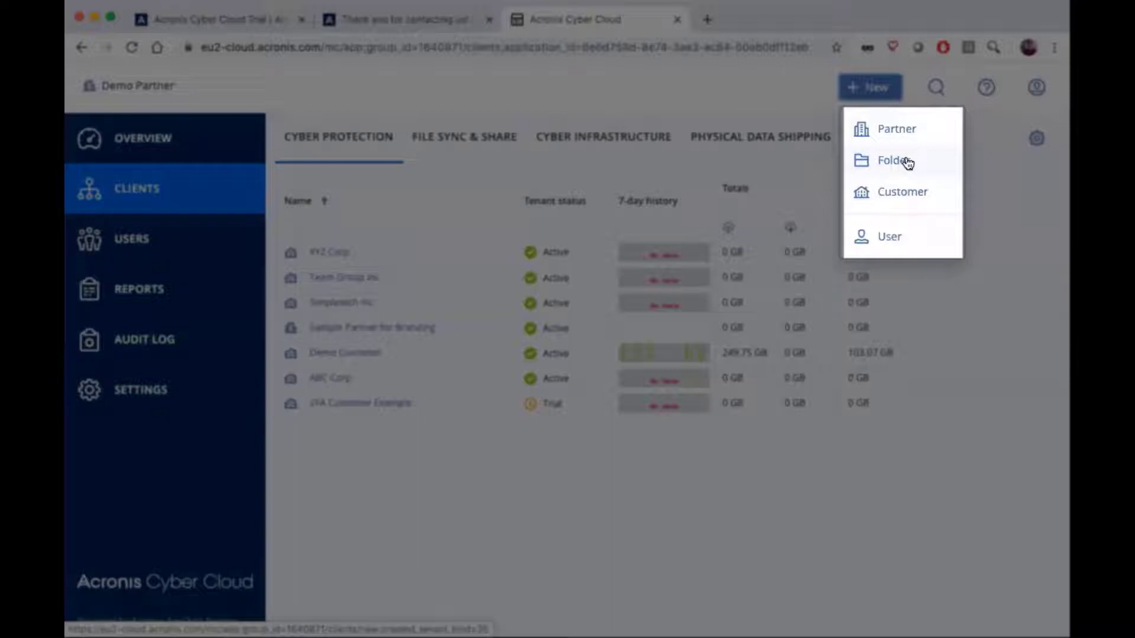
# - Start creating a new customer in Demo Partner and name it Demo Customer2
pyautogui.click(888, 193)
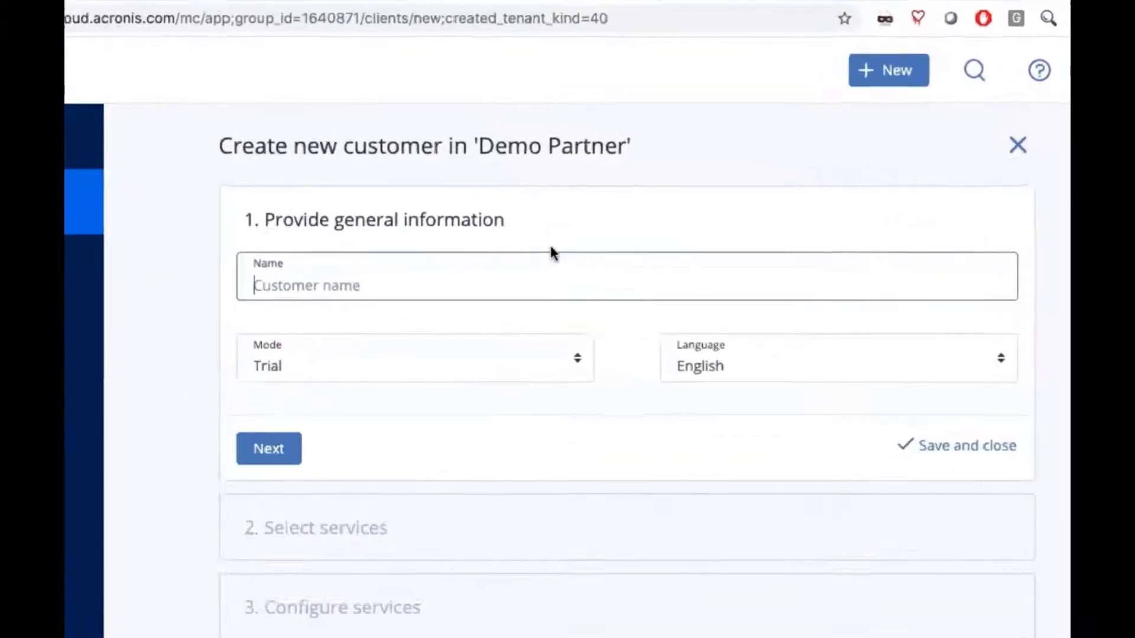
pyautogui.write('Dem')
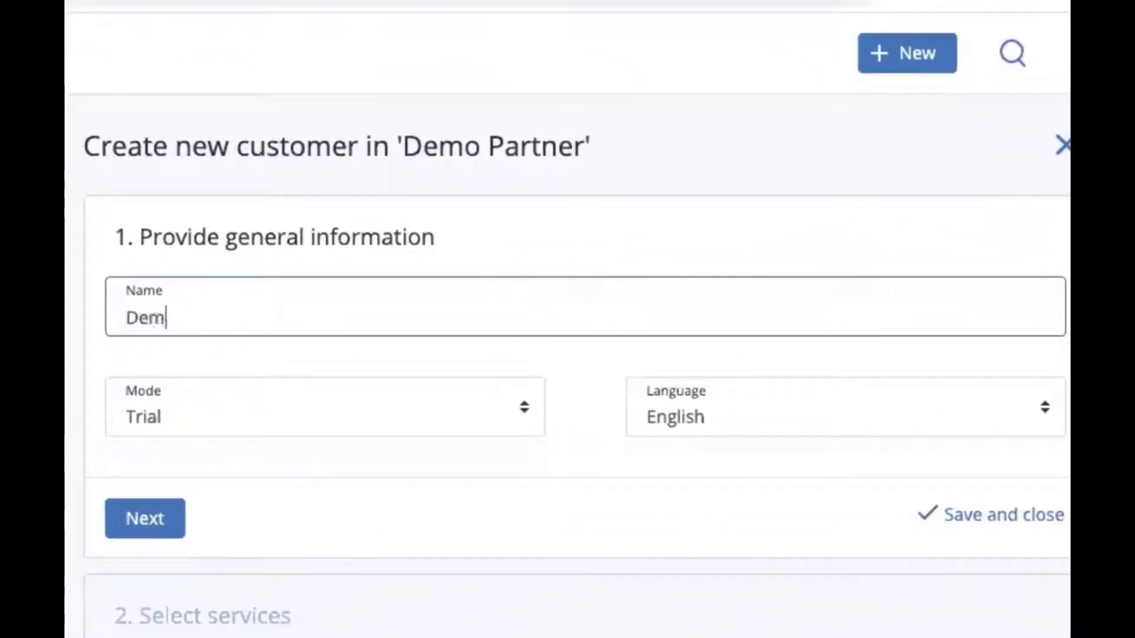
pyautogui.write('o Cus')
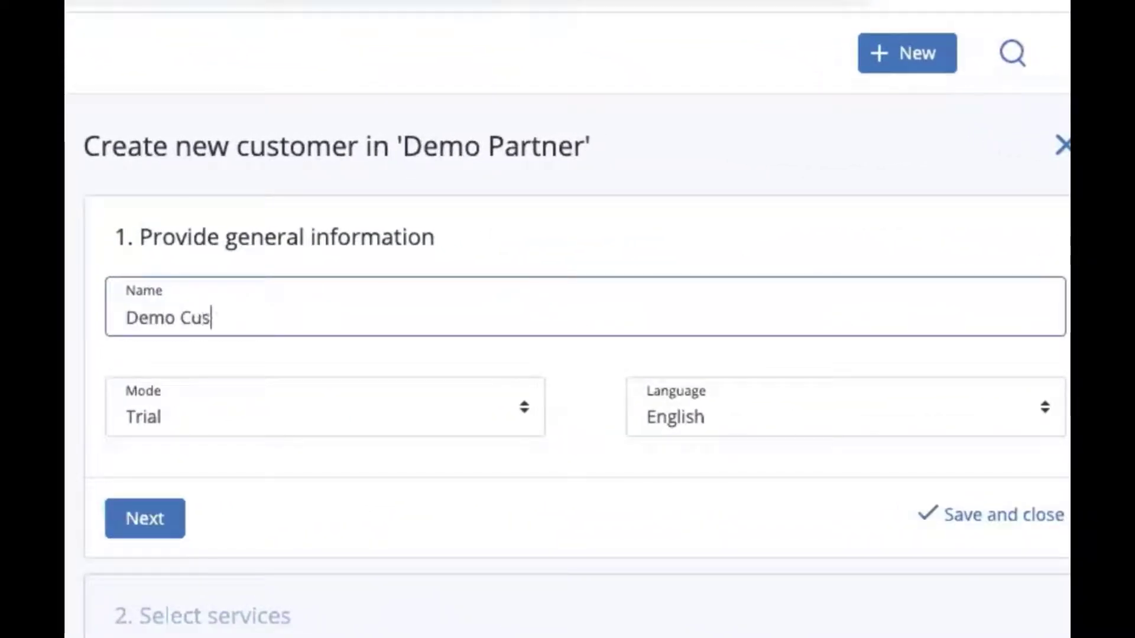
pyautogui.write('tomer2')
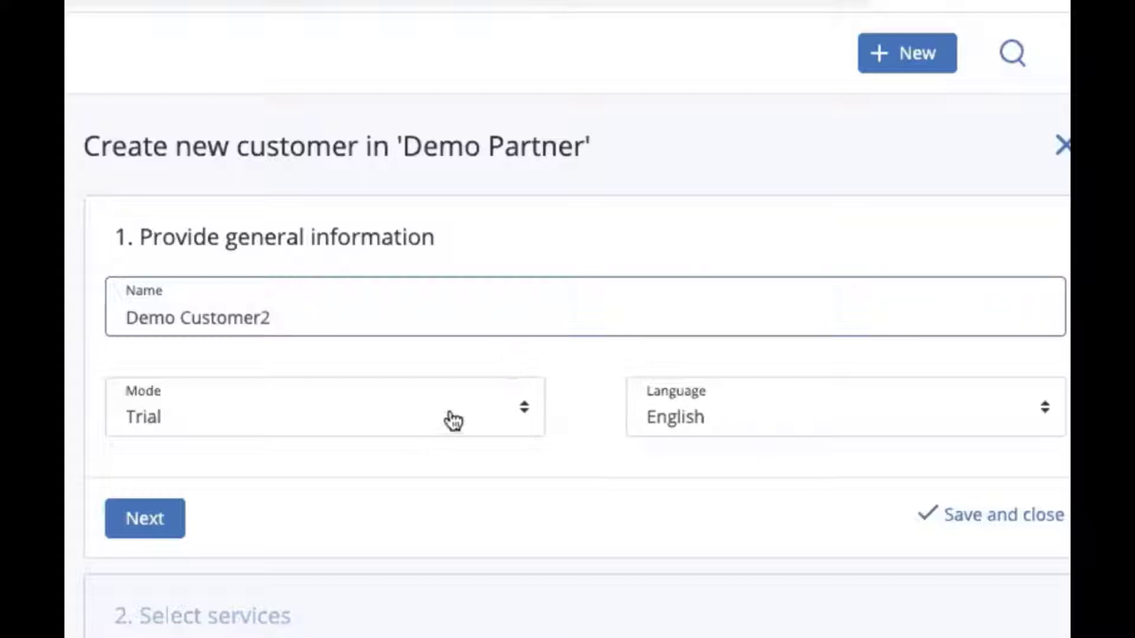
# - Keep the customer's mode as Trial and language as English, and proceed to service selection
pyautogui.click(524, 413)
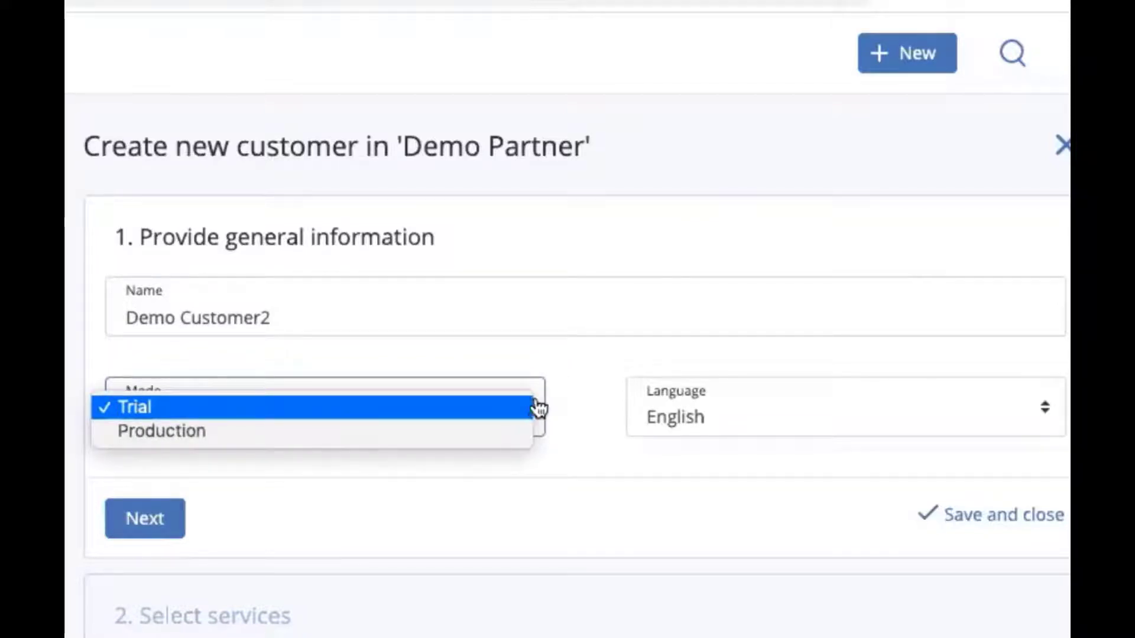
pyautogui.click(590, 407)
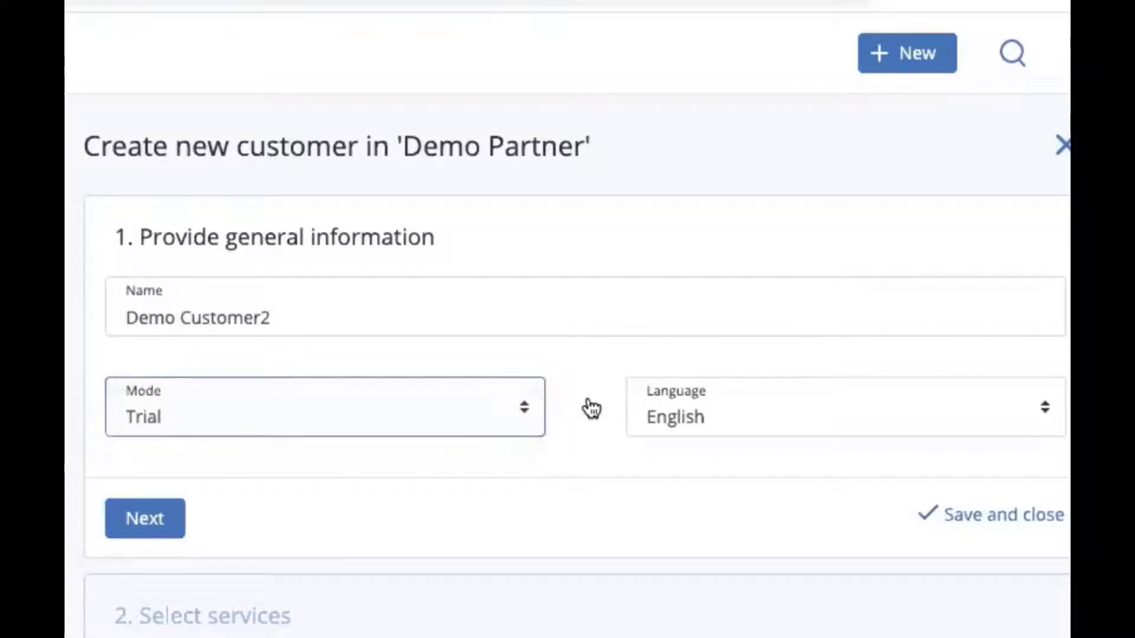
pyautogui.click(683, 427)
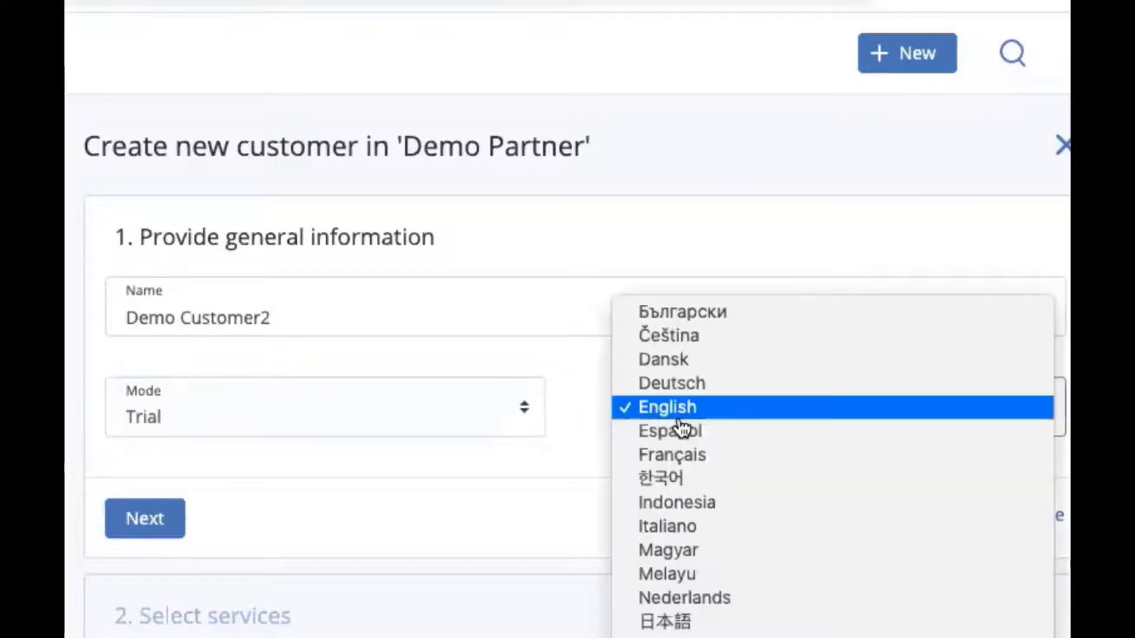
pyautogui.click(568, 407)
pyautogui.scroll(-5, 562, 329)
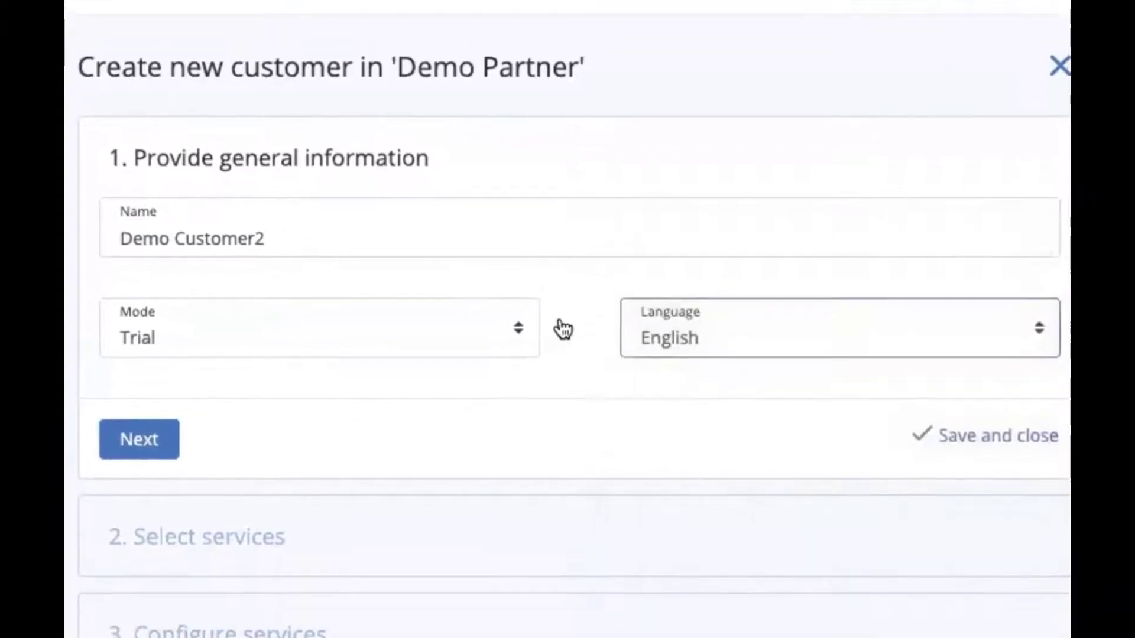
pyautogui.click(148, 234)
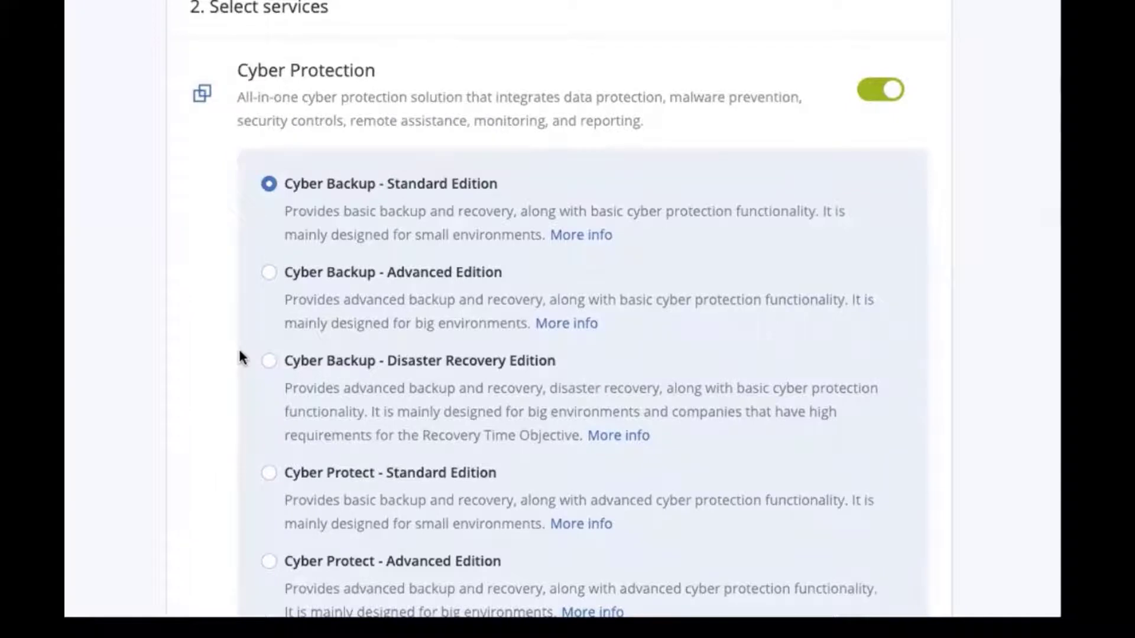
# - Keep Cyber Backup - Standard Edition, File Sync & Share, Physical Data Shipping and Notary selected, and proceed to service configuration
pyautogui.scroll(-3, 239, 351)
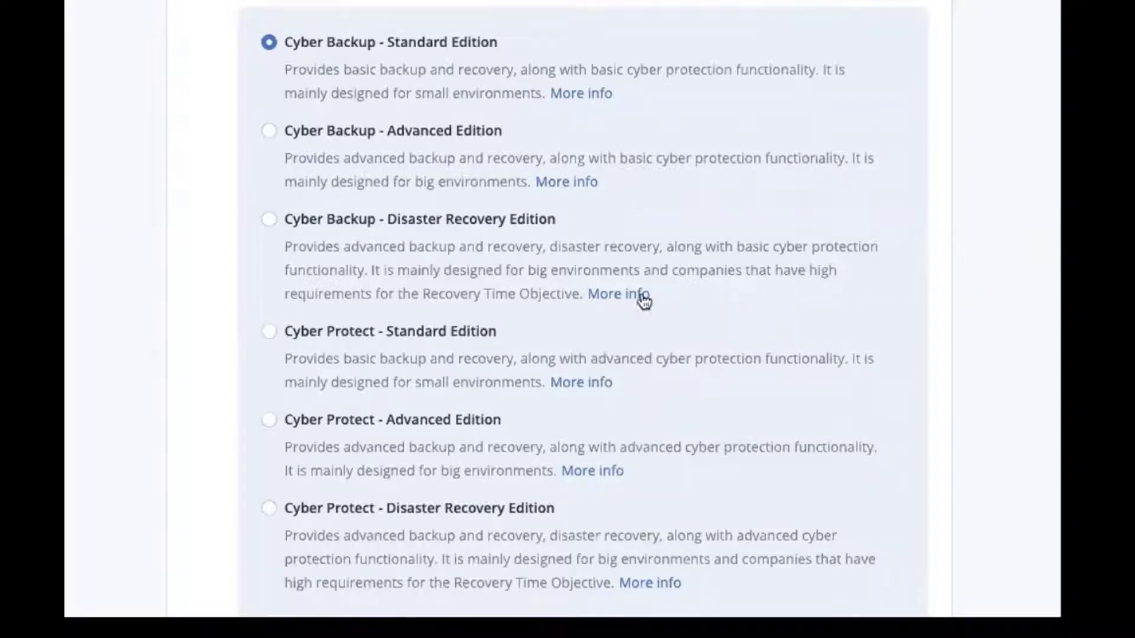
pyautogui.scroll(-2, 637, 309)
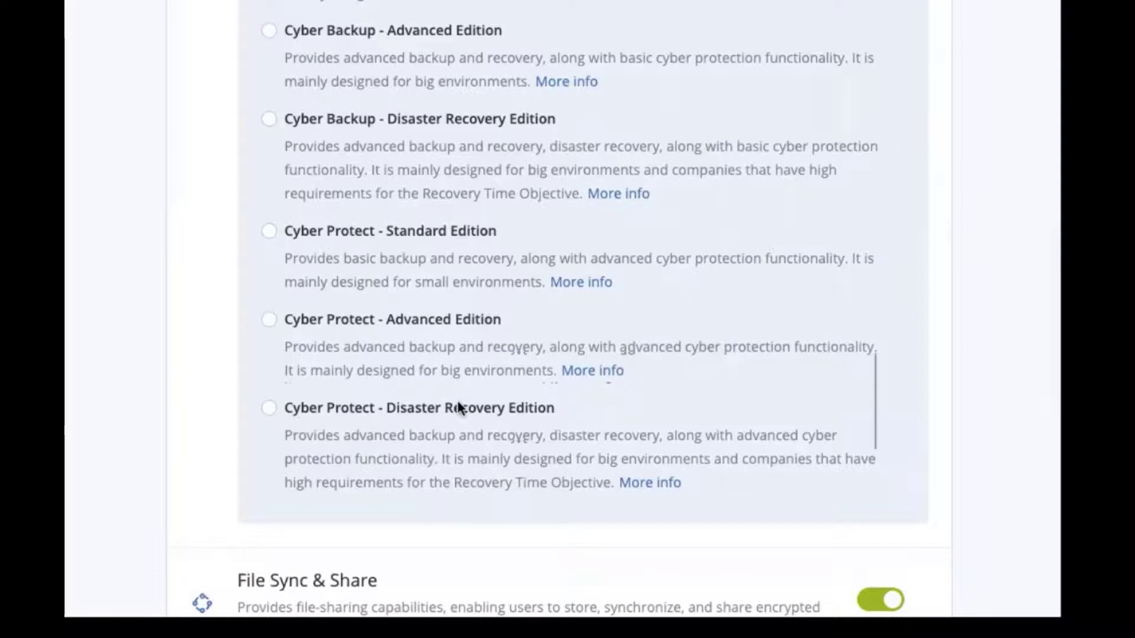
pyautogui.scroll(-2, 458, 408)
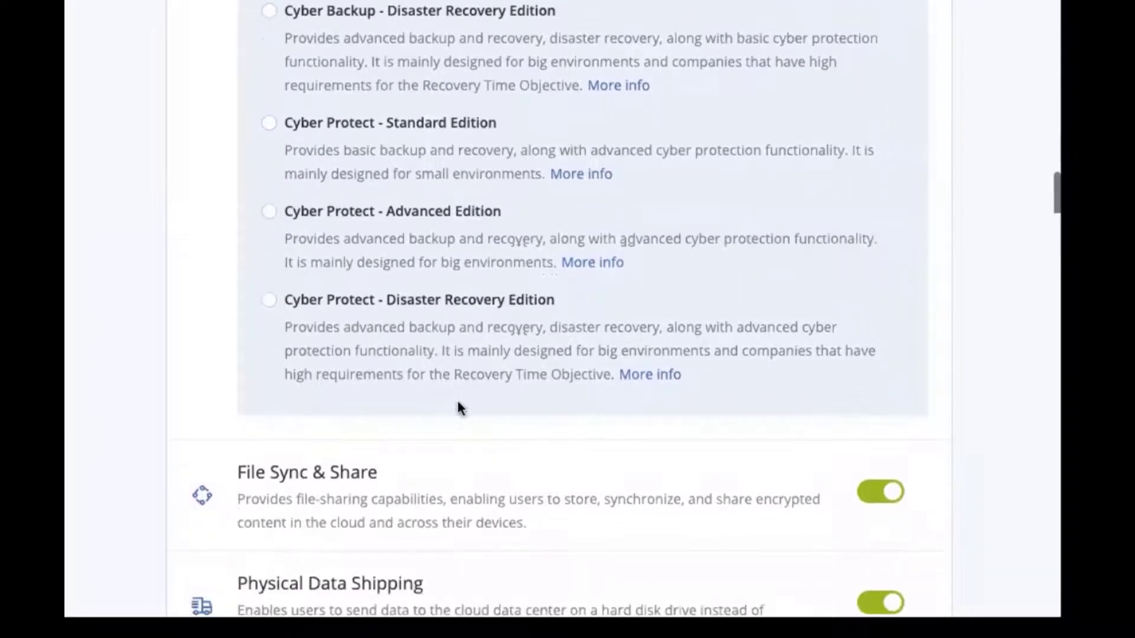
pyautogui.scroll(-4, 460, 408)
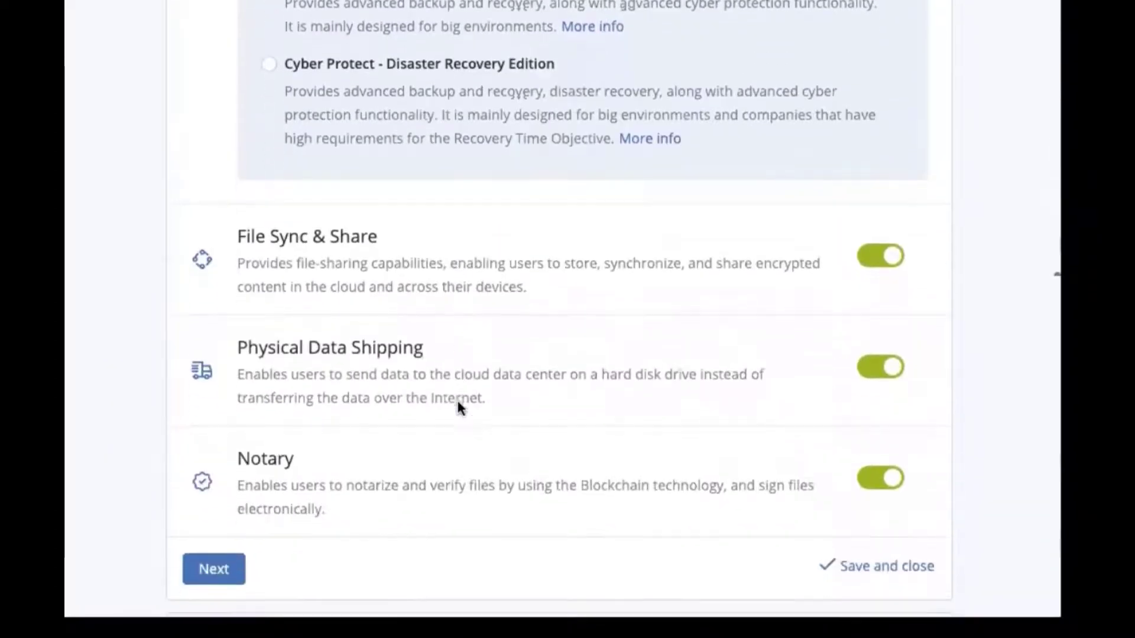
pyautogui.scroll(-1, 457, 401)
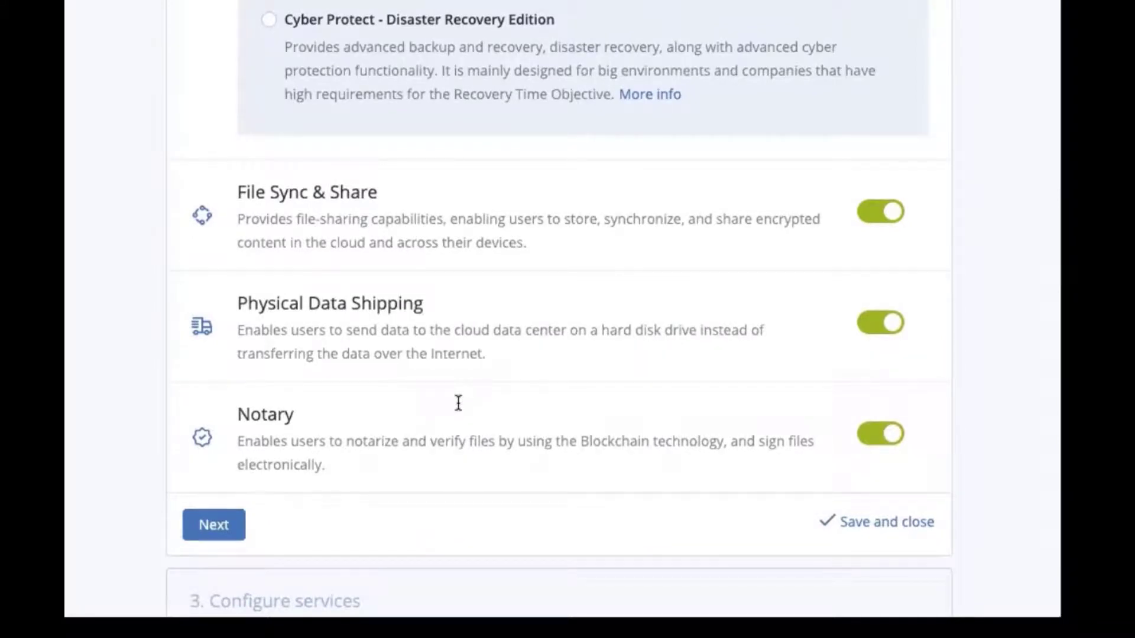
pyautogui.scroll(-1, 458, 403)
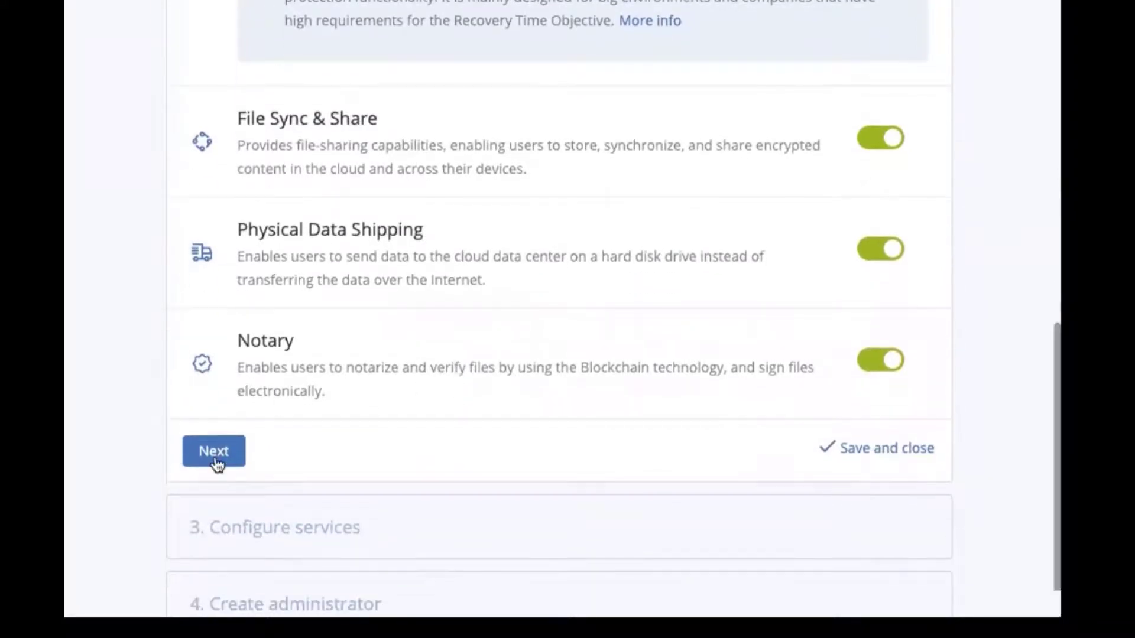
pyautogui.click(216, 461)
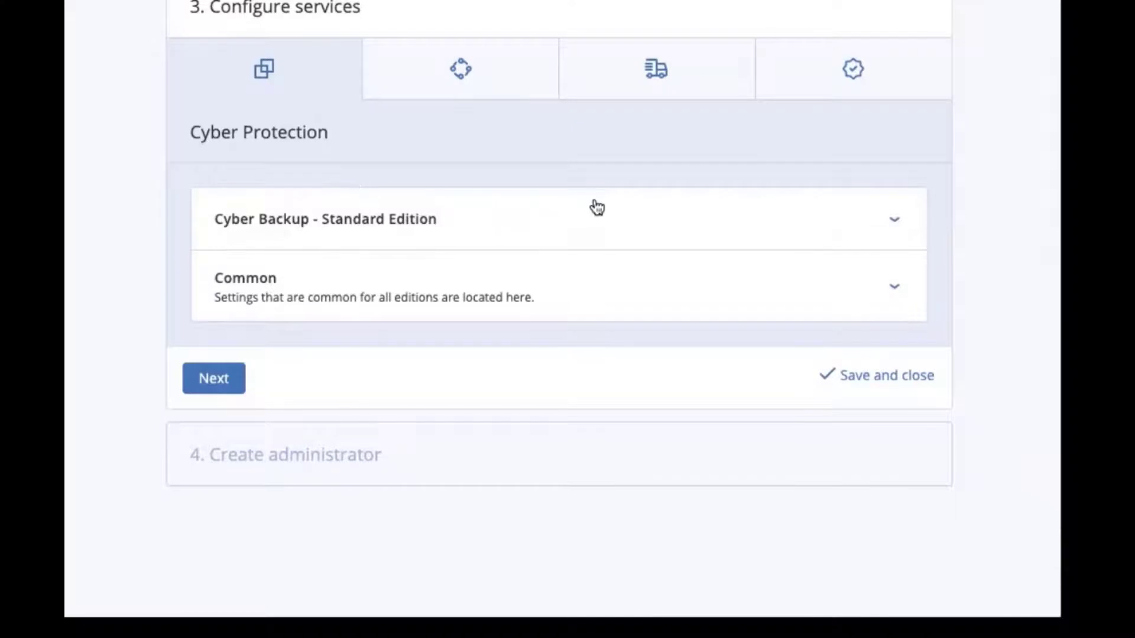
# - Expand the Cyber Backup - Standard Edition settings and keep the Workstations quota and overage Unlimited
pyautogui.click(892, 228)
pyautogui.scroll(-4, 709, 309)
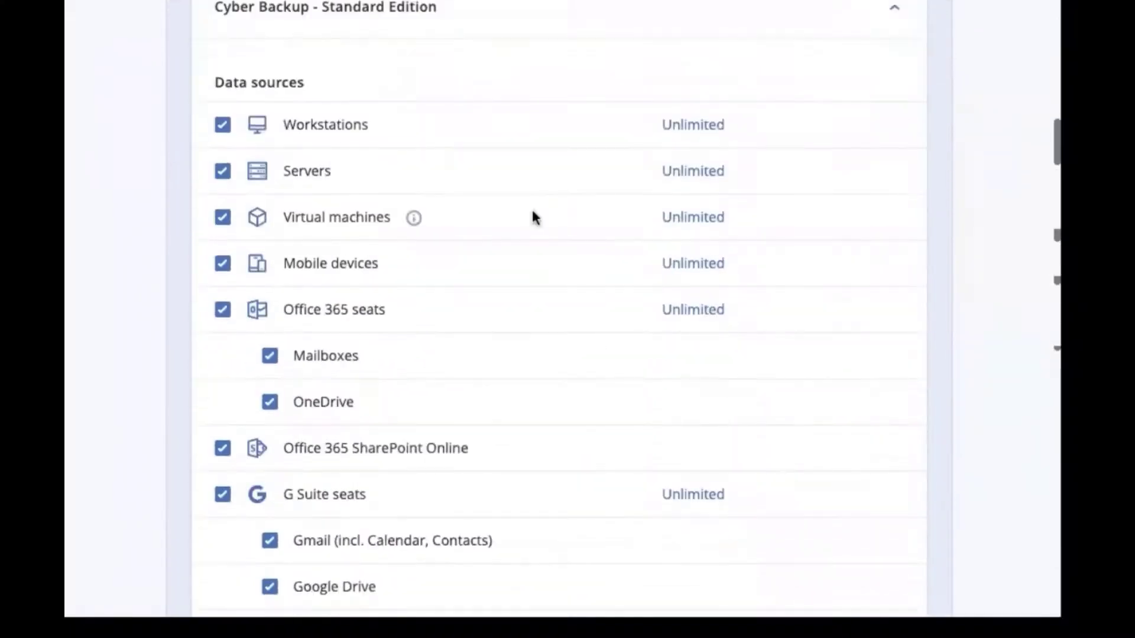
pyautogui.click(701, 125)
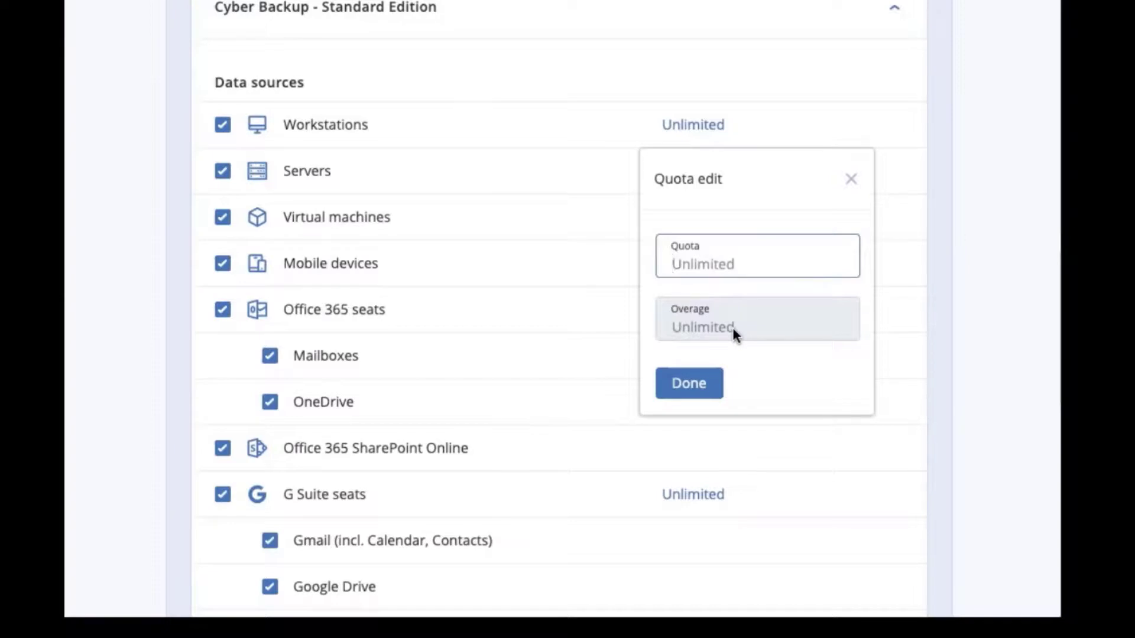
pyautogui.click(687, 388)
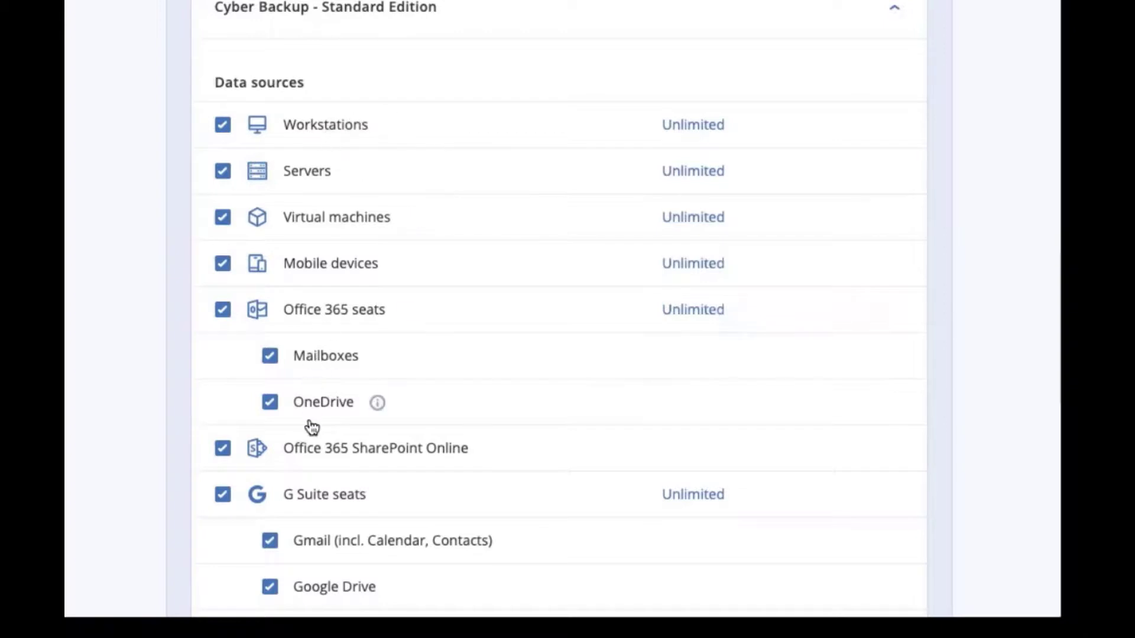
# - Review the remaining data sources, Acronis Cloud items and Common local backup settings, and proceed to administrator creation
pyautogui.scroll(-3, 310, 426)
pyautogui.scroll(-1, 310, 425)
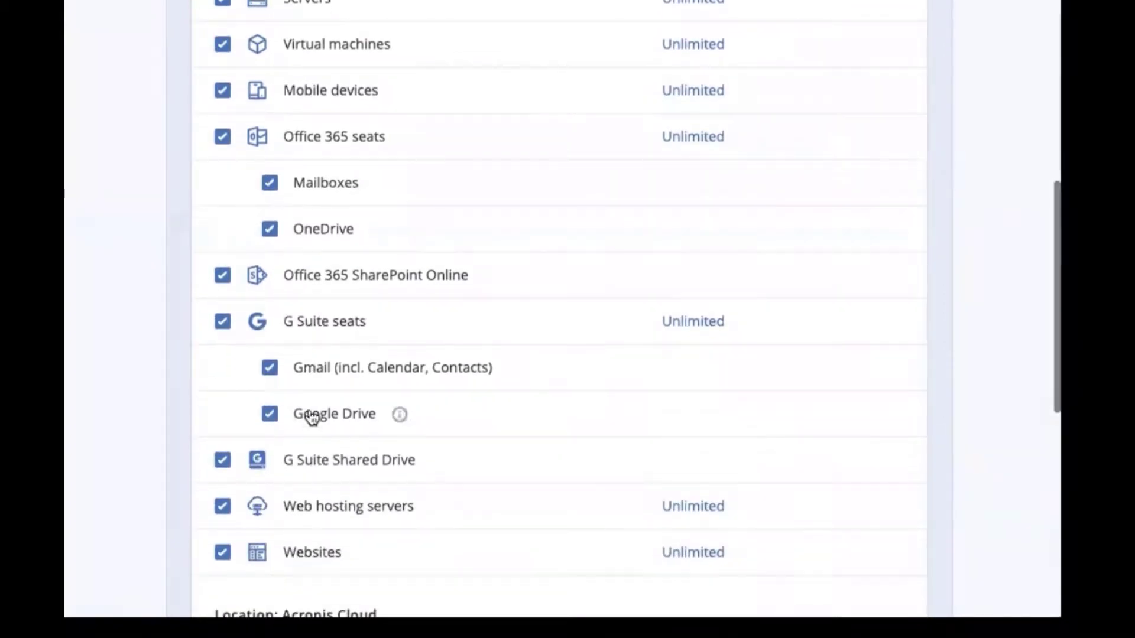
pyautogui.scroll(3, 330, 294)
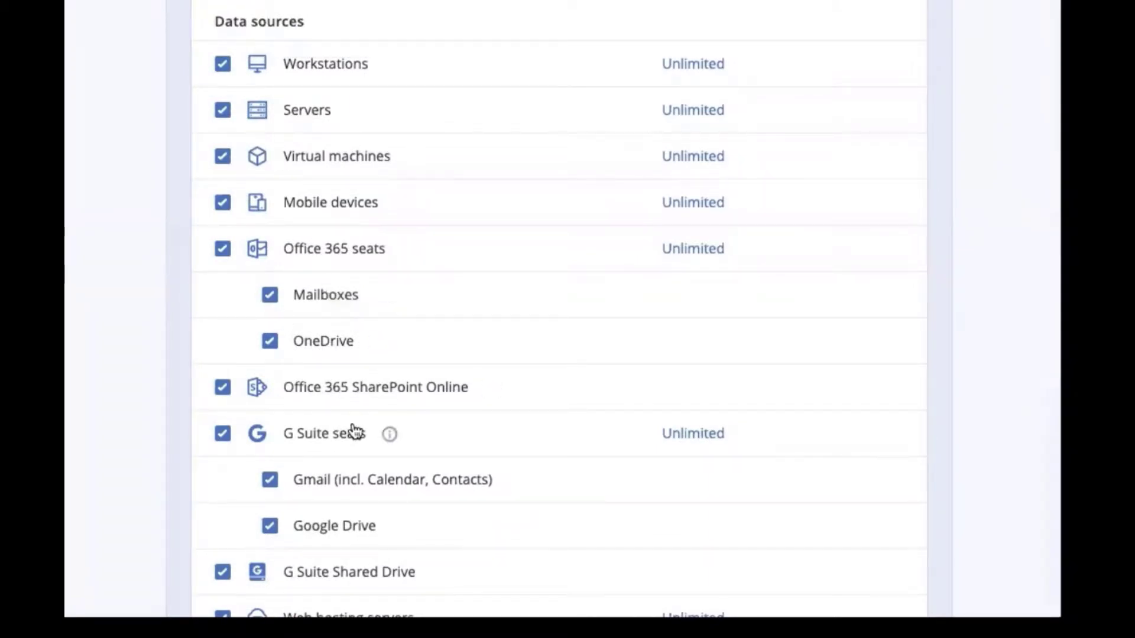
pyautogui.scroll(-6, 353, 431)
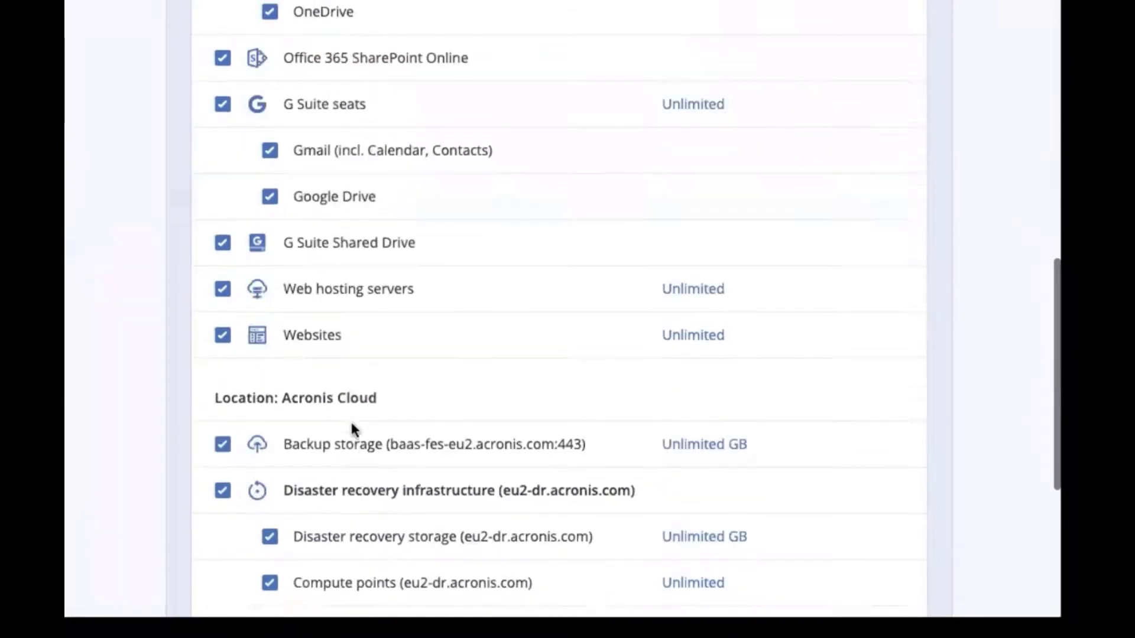
pyautogui.scroll(-5, 354, 429)
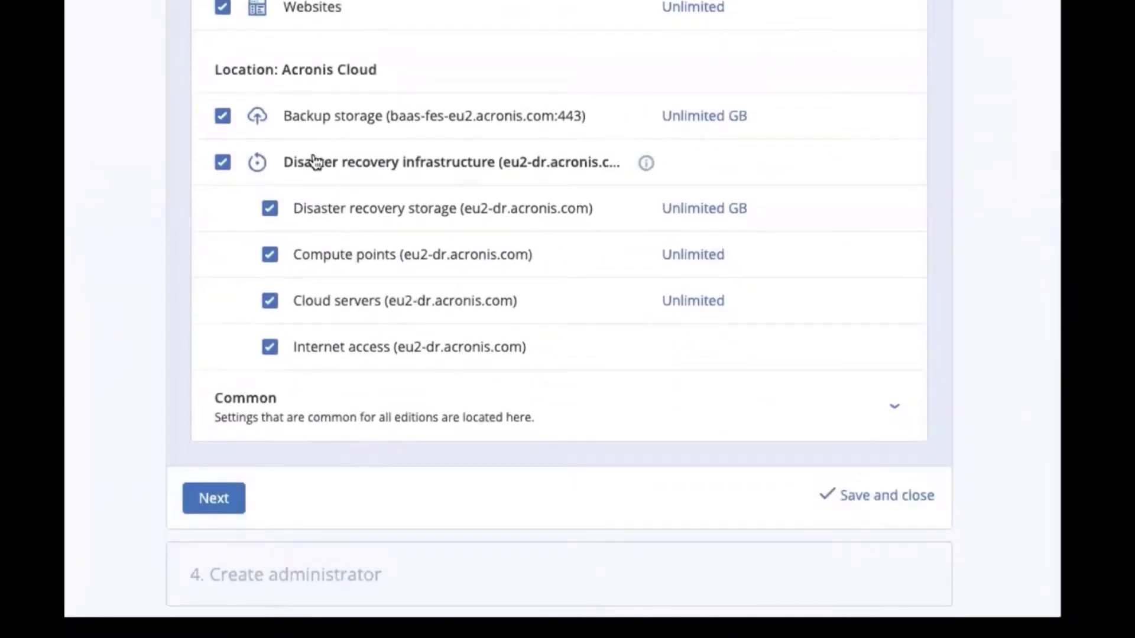
pyautogui.click(270, 397)
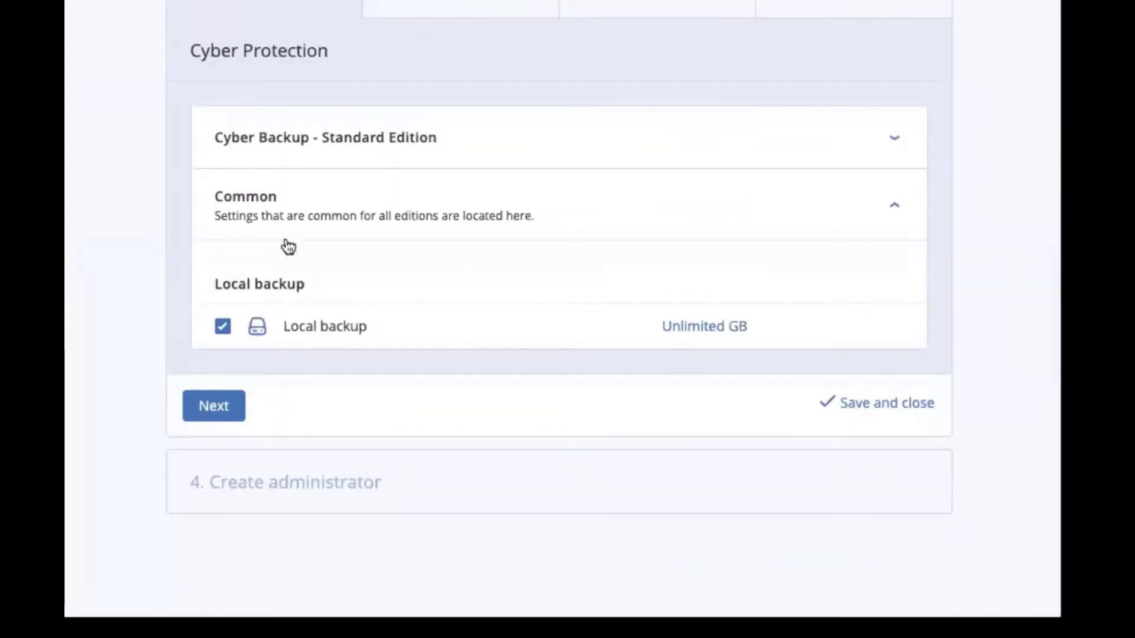
pyautogui.click(218, 406)
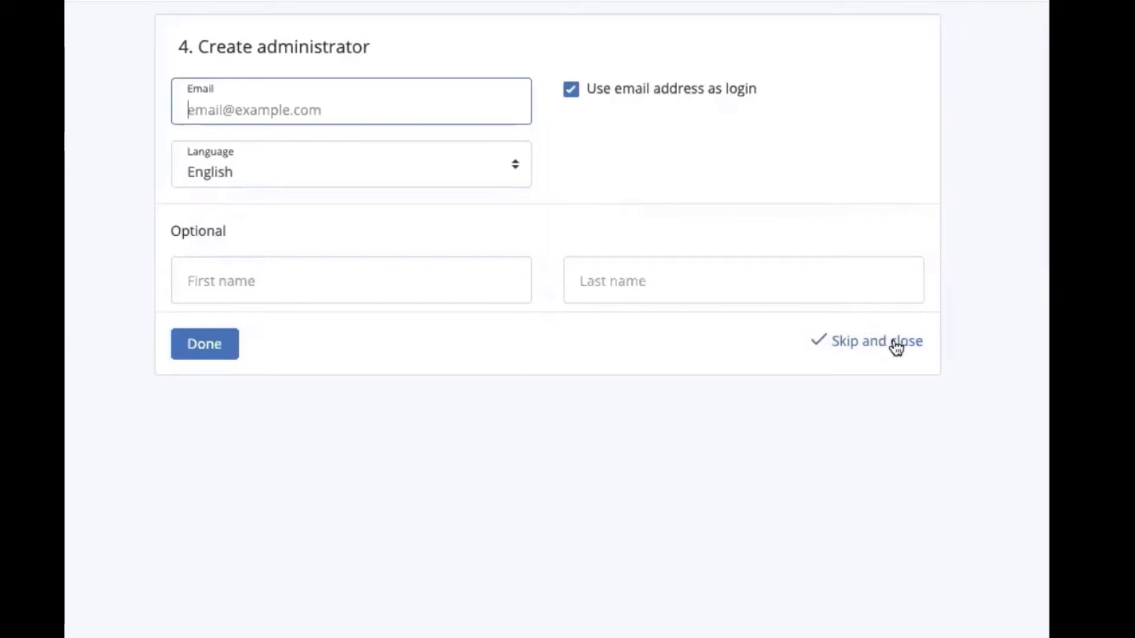
# - Finish creating the customer without an administrator and close its details to return to the client list
pyautogui.click(860, 349)
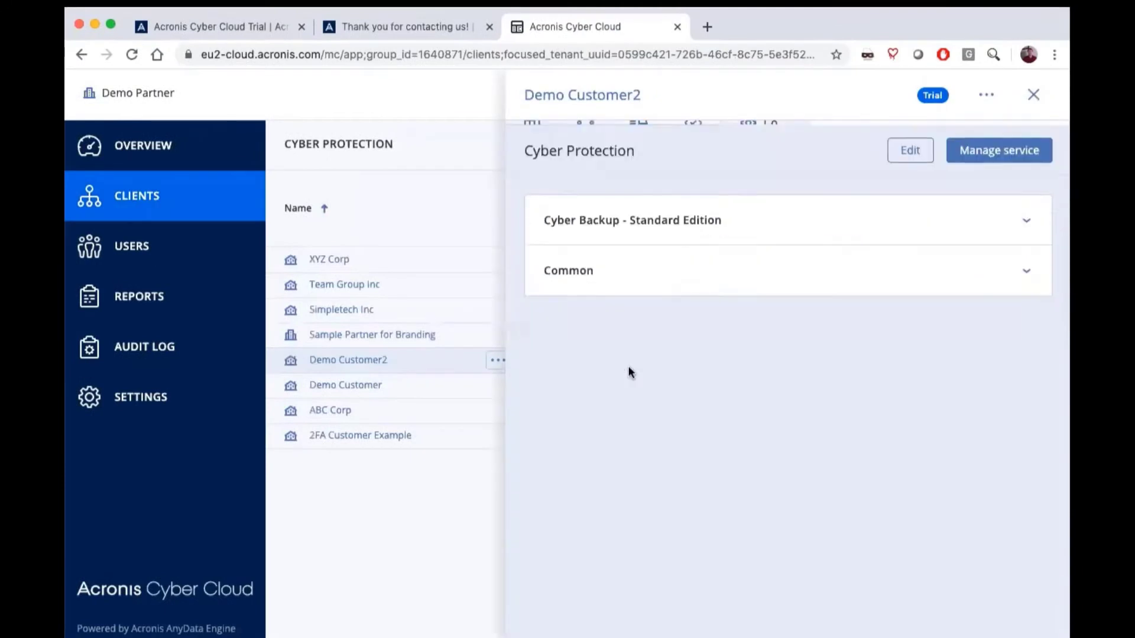
pyautogui.scroll(1, 628, 369)
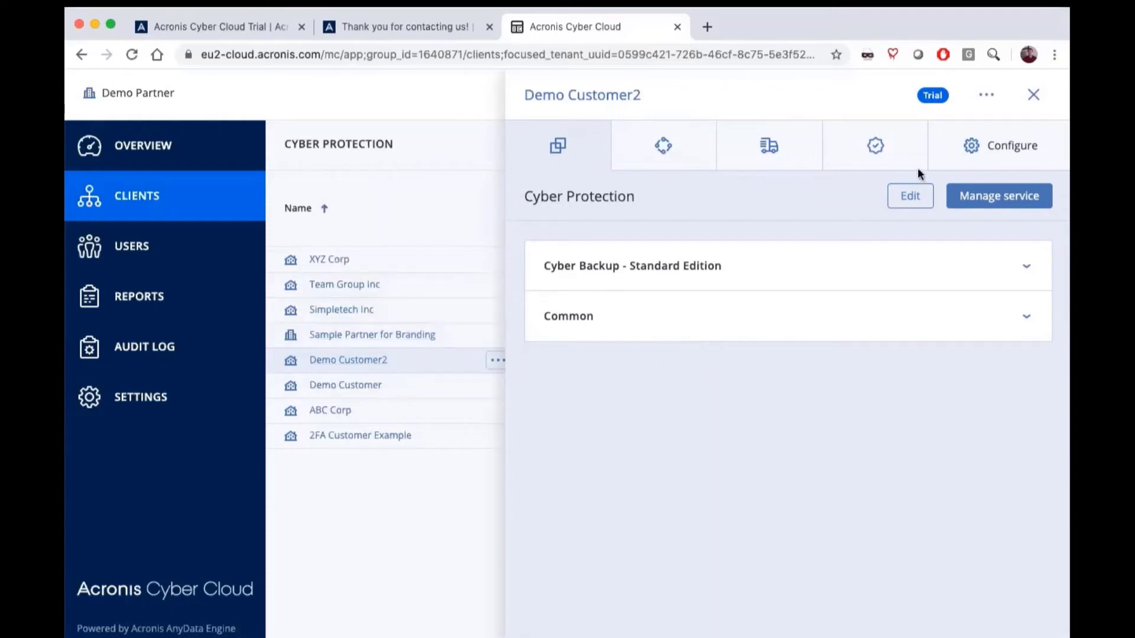
pyautogui.click(1034, 95)
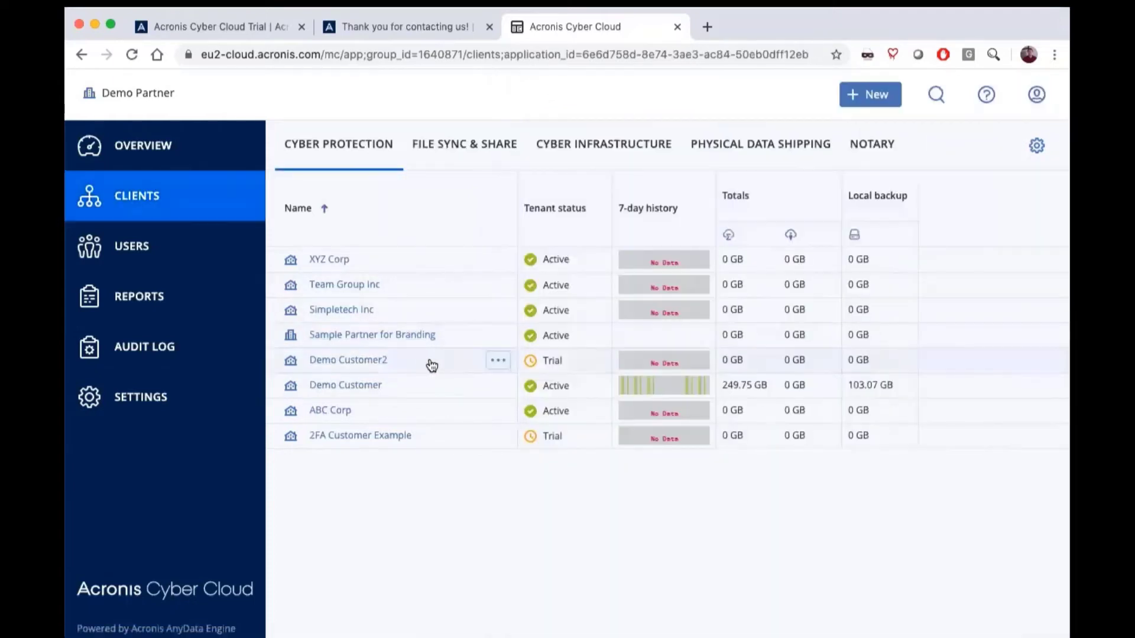
# - Show the available management actions for the Demo Customer2 tenant
pyautogui.click(489, 362)
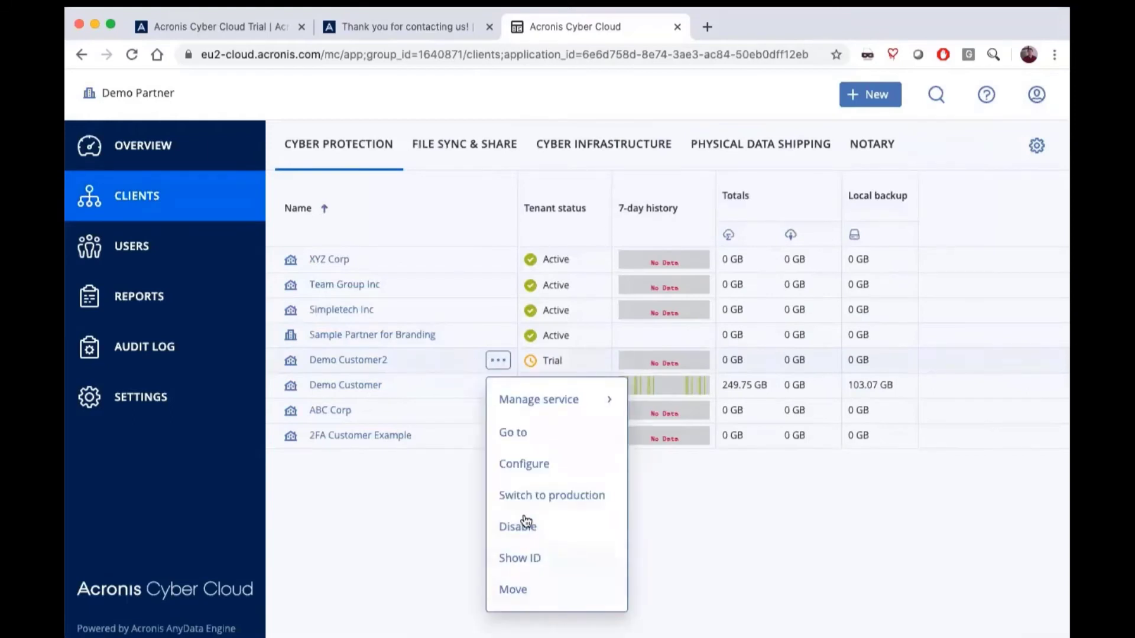
pyautogui.moveTo(535, 399)
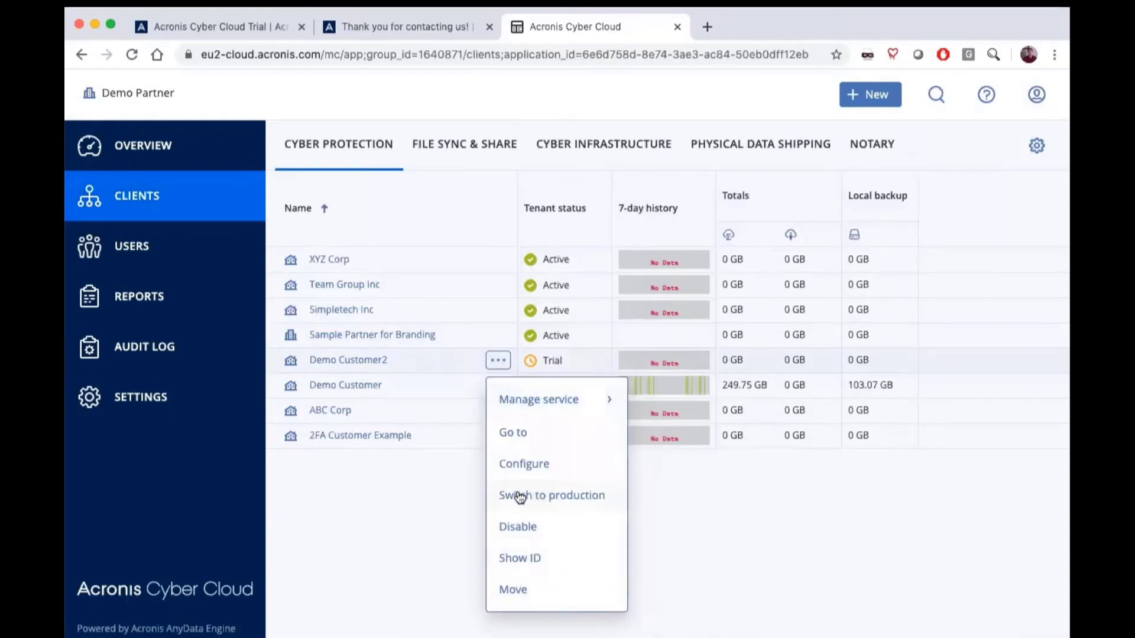